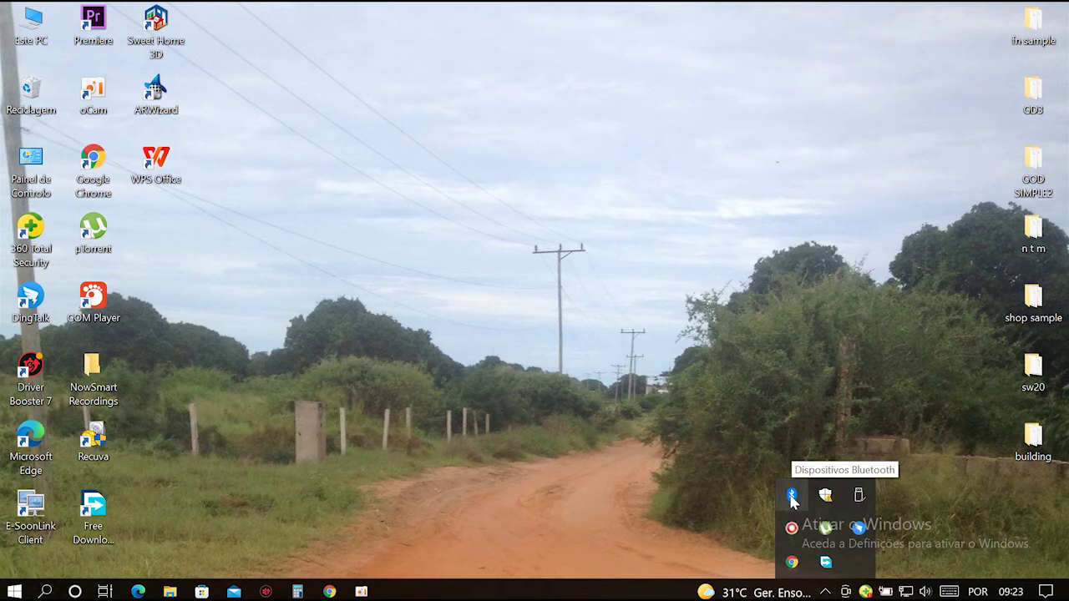
Step: Open the Bluetooth settings and remove the paired phone Infinix HOT 8 Lite from the other devices
{"action": "right_click", "coordinate": [792, 498]}
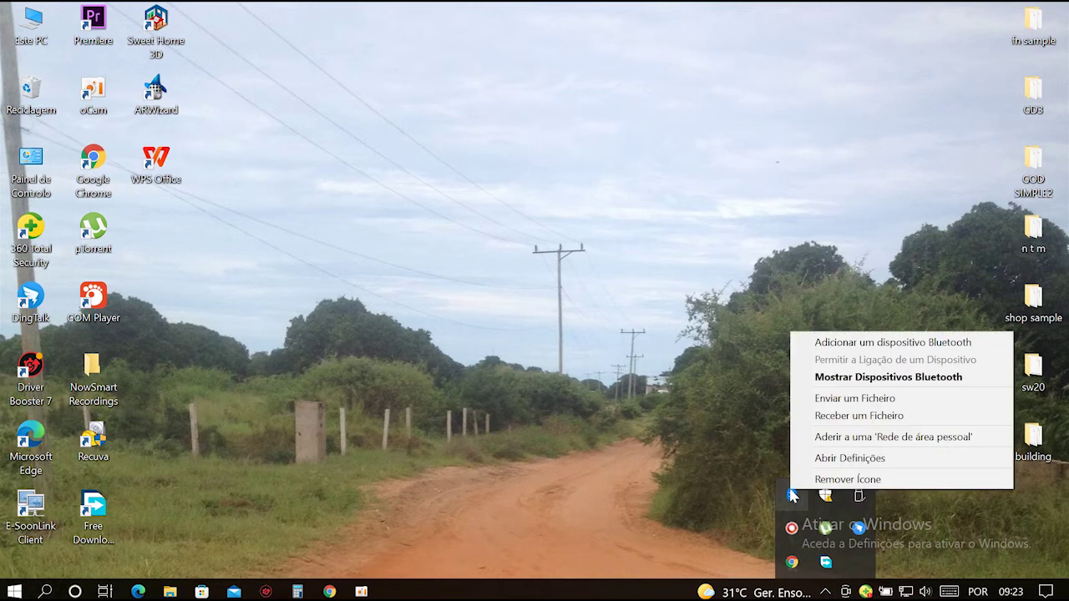
{"action": "left_click", "coordinate": [860, 461]}
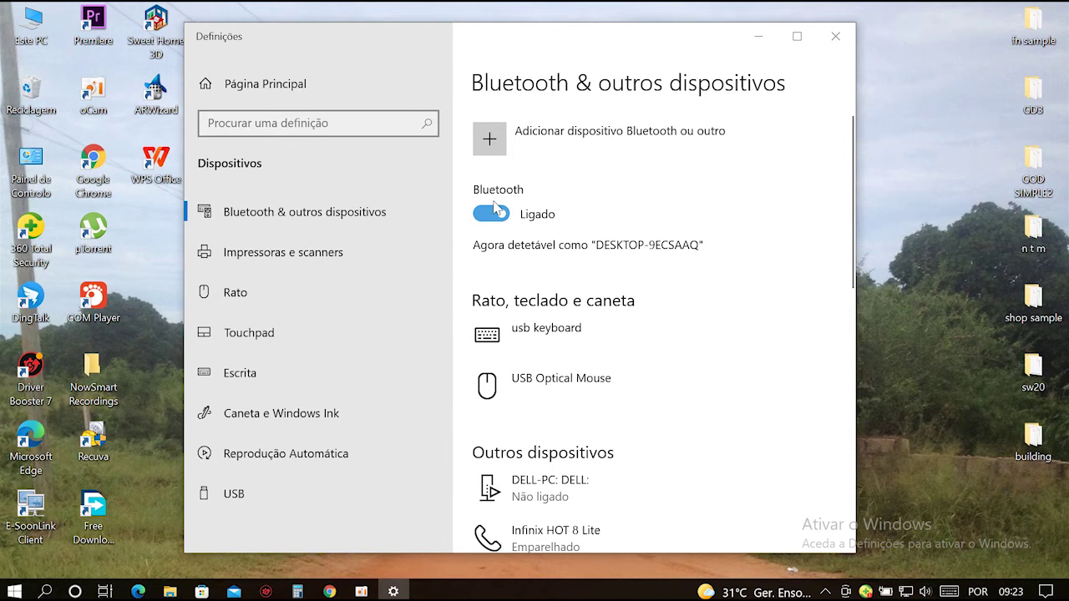
{"action": "scroll", "coordinate": [498, 209], "scroll_direction": "down", "scroll_amount": 3}
{"action": "scroll", "coordinate": [534, 214], "scroll_direction": "up", "scroll_amount": 3}
{"action": "scroll", "coordinate": [534, 239], "scroll_direction": "down", "scroll_amount": 3}
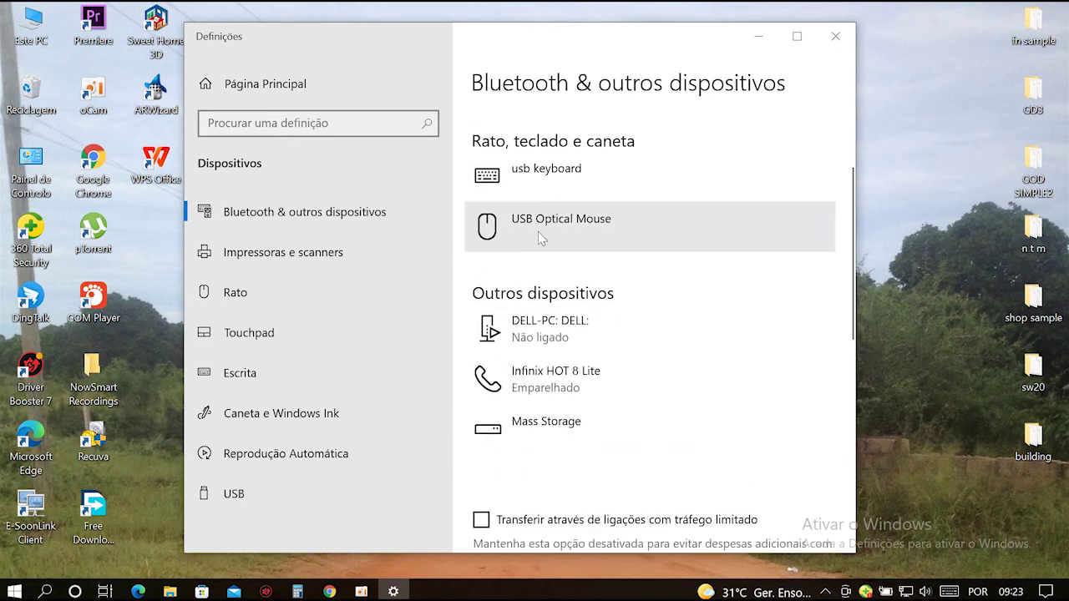
{"action": "left_click", "coordinate": [550, 380]}
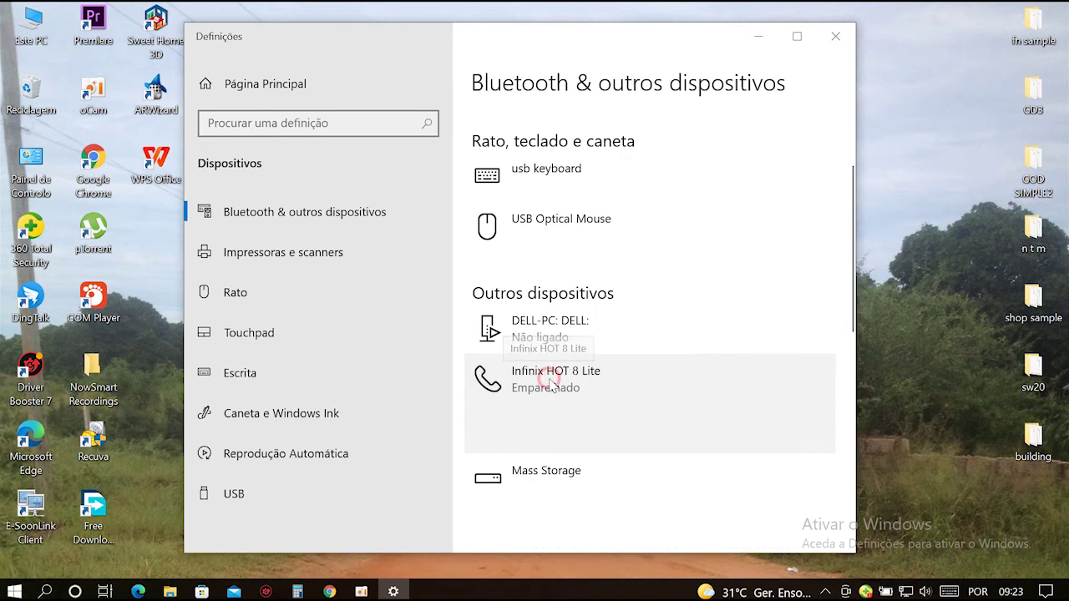
{"action": "left_click", "coordinate": [743, 433]}
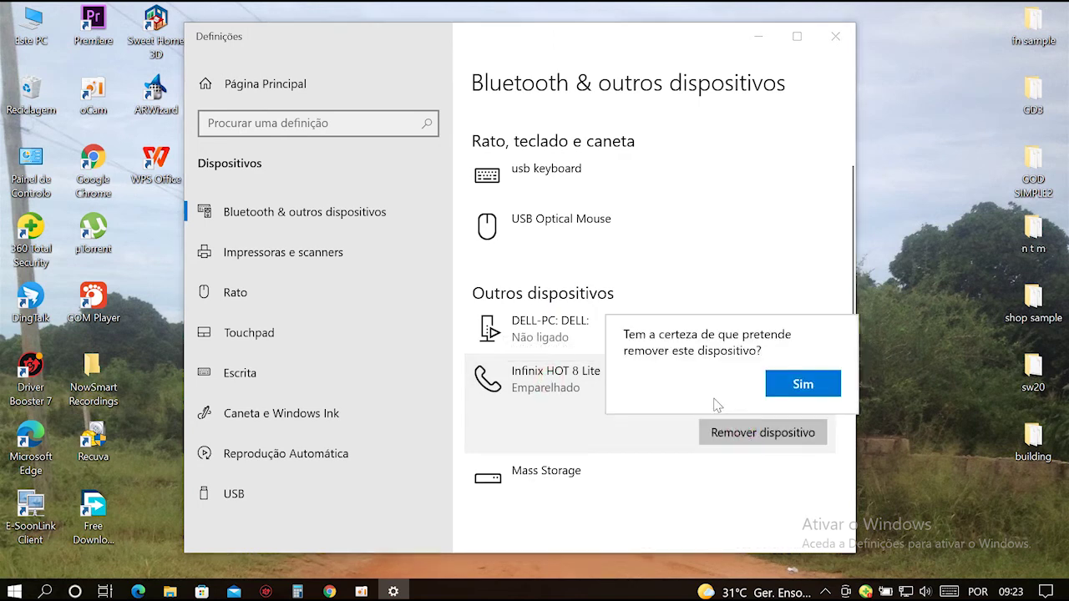
{"action": "left_click", "coordinate": [802, 385]}
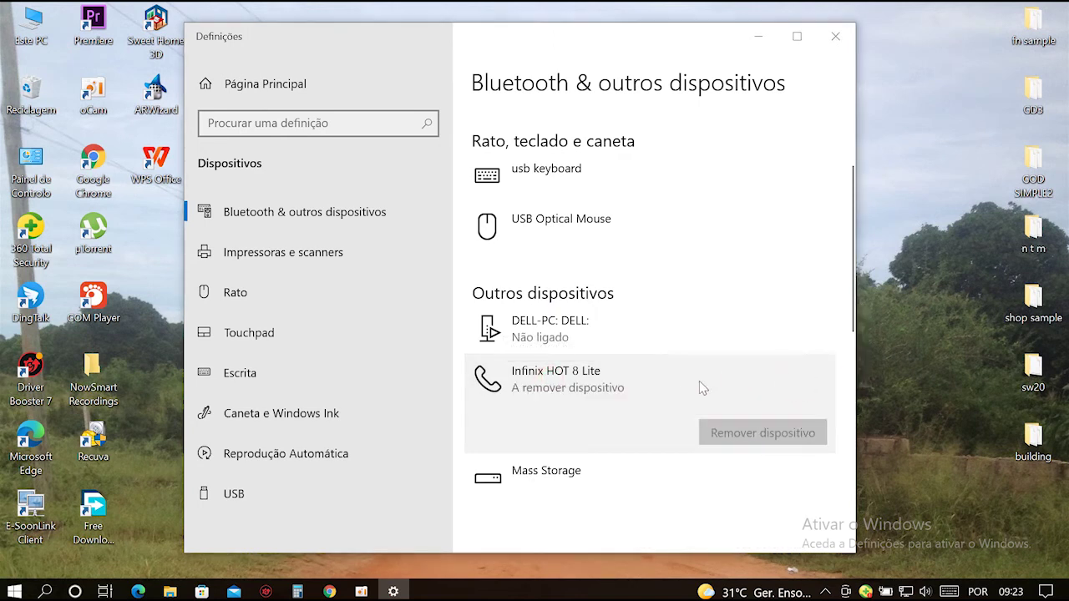
Step: Add the Infinix HOT 8 Lite as a new Bluetooth device, accepting the pairing PIN match and finishing the setup
{"action": "scroll", "coordinate": [633, 380], "scroll_direction": "up", "scroll_amount": 3}
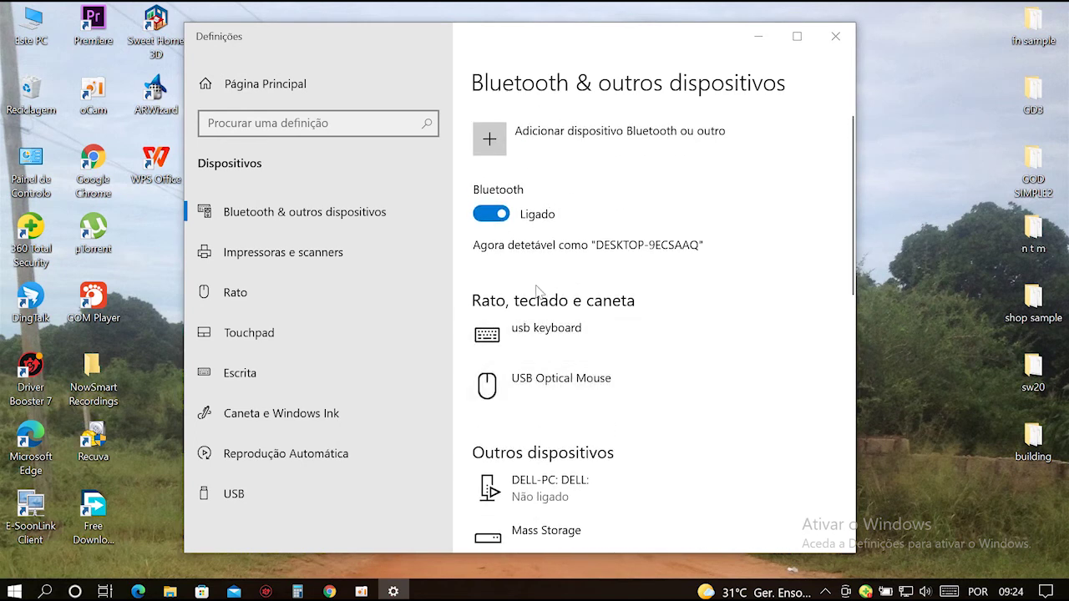
{"action": "left_click", "coordinate": [546, 137]}
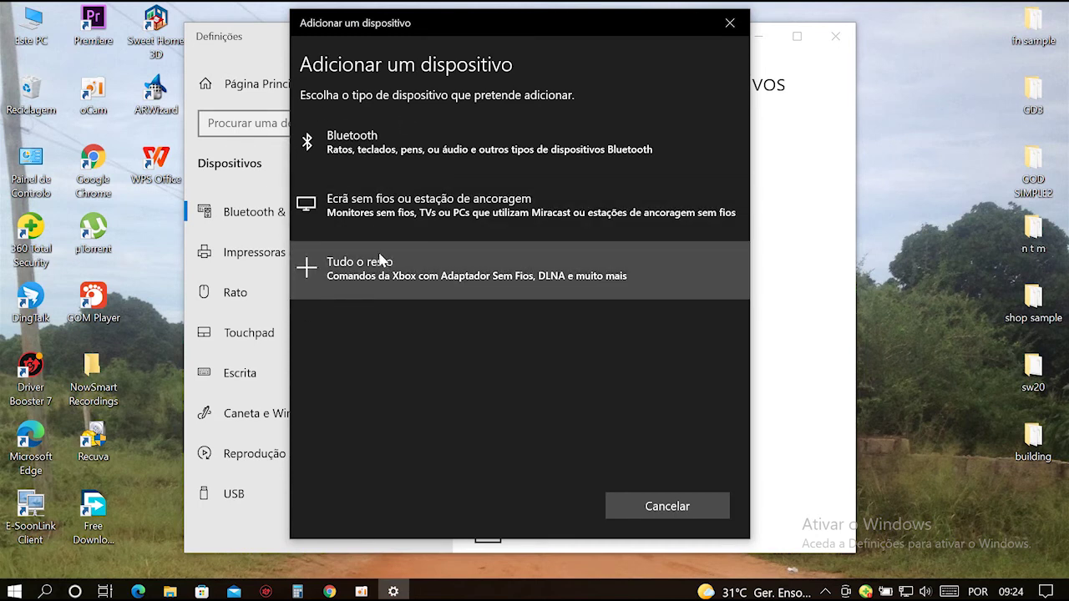
{"action": "left_click", "coordinate": [380, 157]}
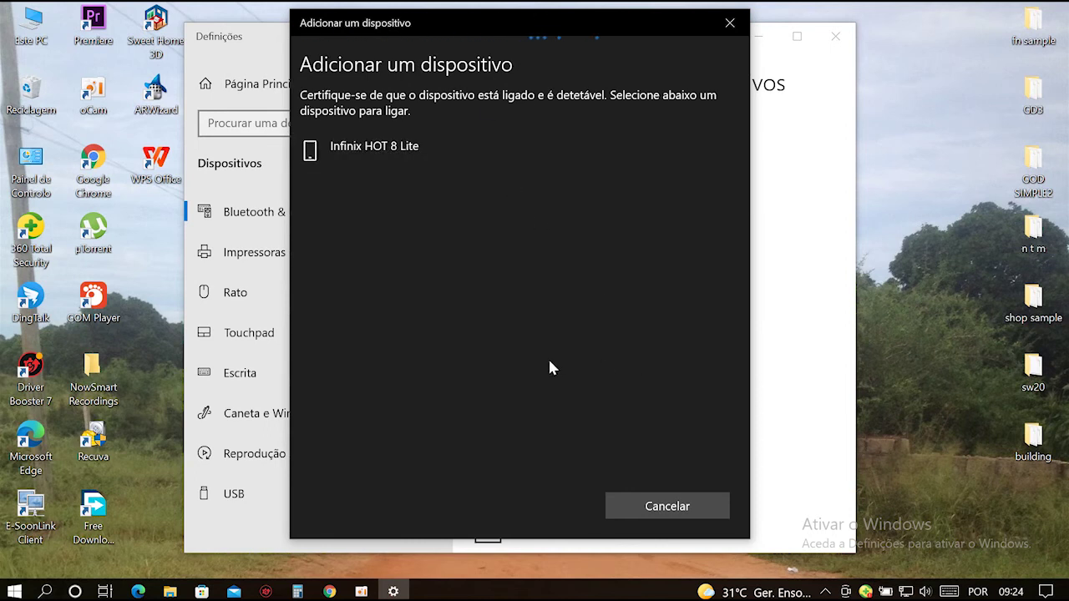
{"action": "left_click", "coordinate": [408, 157]}
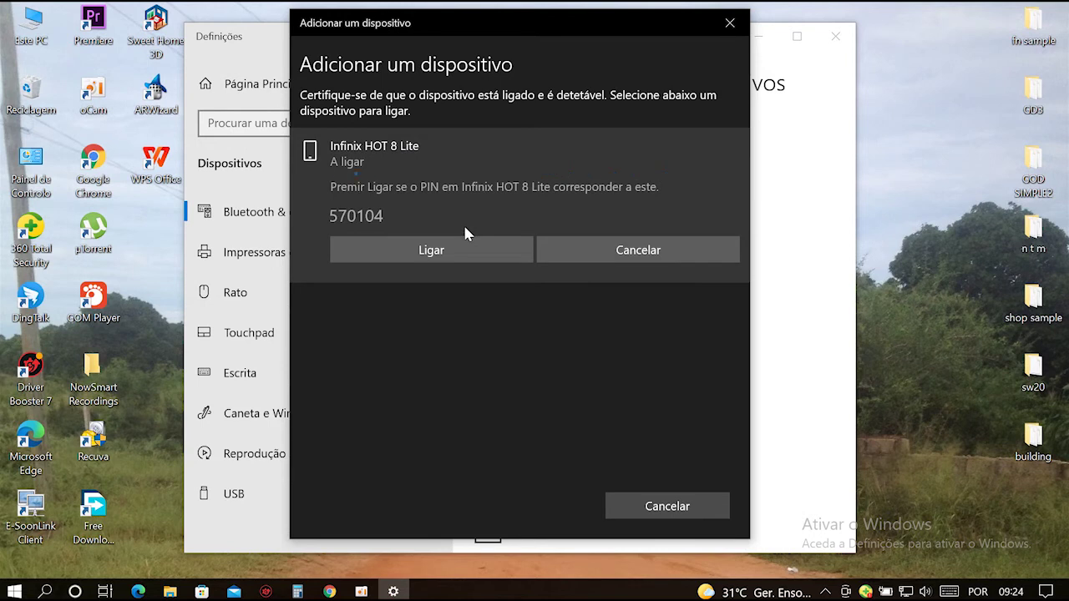
{"action": "left_click", "coordinate": [432, 251]}
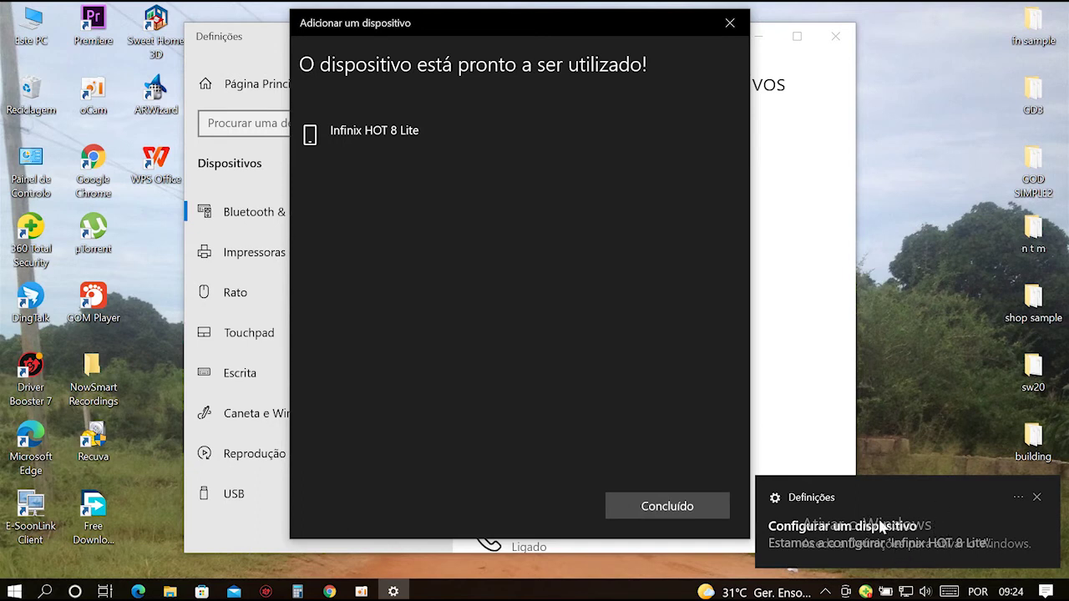
{"action": "left_click", "coordinate": [651, 506]}
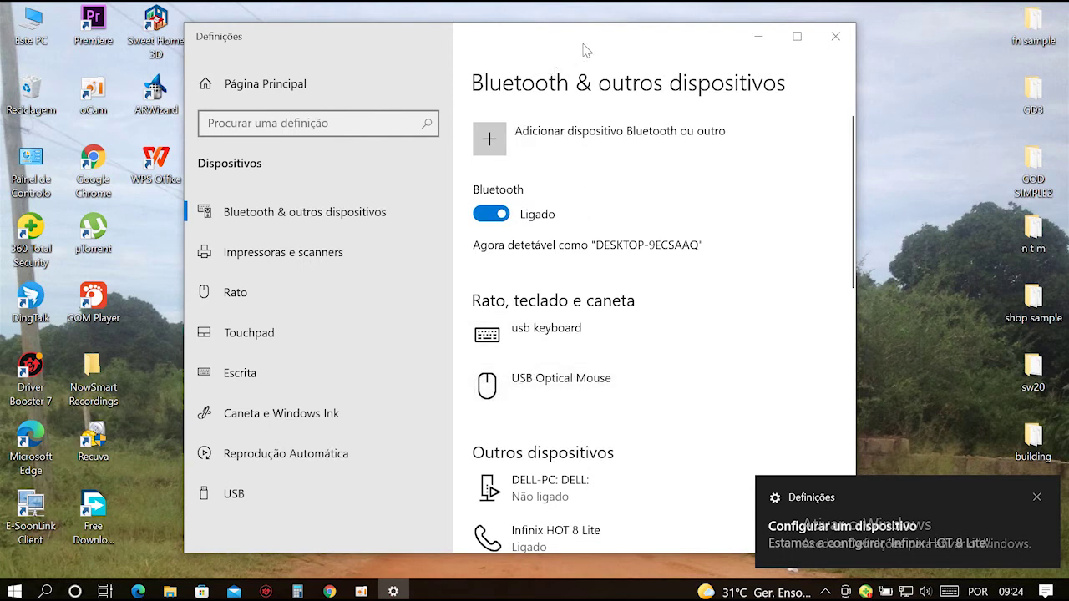
Step: Check the connection status of the Infinix HOT 8 Lite among the other devices and close the settings window
{"action": "left_click_drag", "start_coordinate": [582, 44], "coordinate": [562, 41]}
{"action": "scroll", "coordinate": [545, 284], "scroll_direction": "down", "scroll_amount": 1}
{"action": "scroll", "coordinate": [548, 317], "scroll_direction": "down", "scroll_amount": 3}
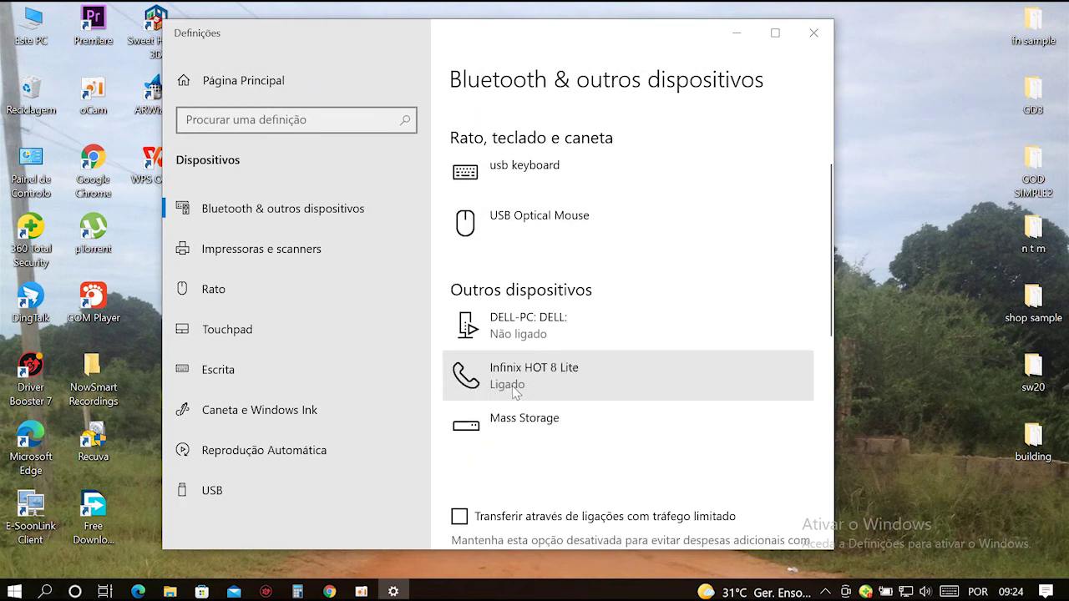
{"action": "scroll", "coordinate": [536, 384], "scroll_direction": "up", "scroll_amount": 4}
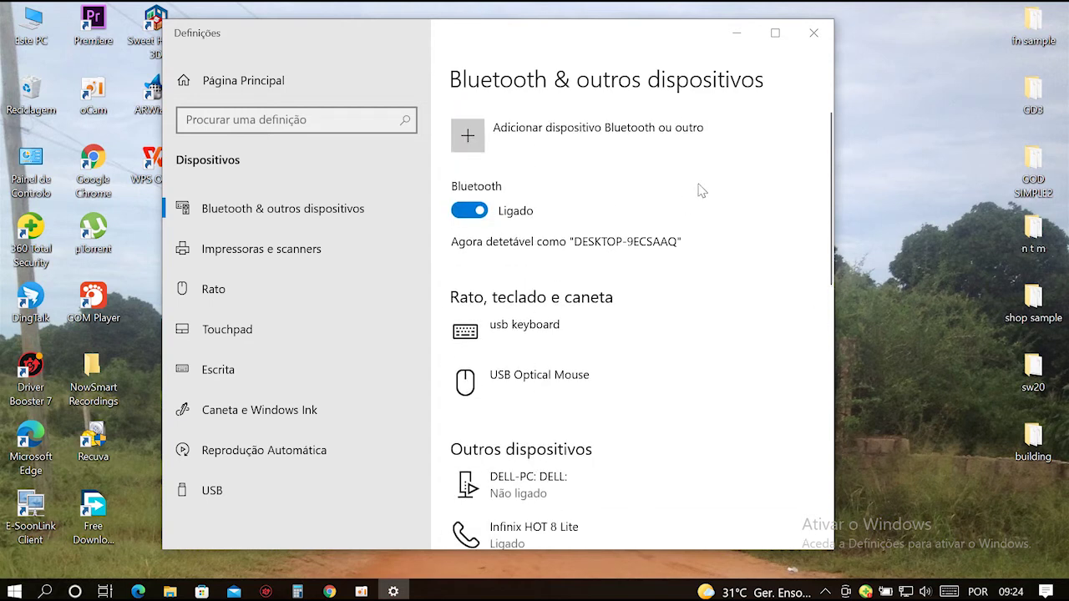
{"action": "left_click", "coordinate": [814, 33]}
{"action": "right_click", "coordinate": [655, 80]}
{"action": "left_click", "coordinate": [701, 153]}
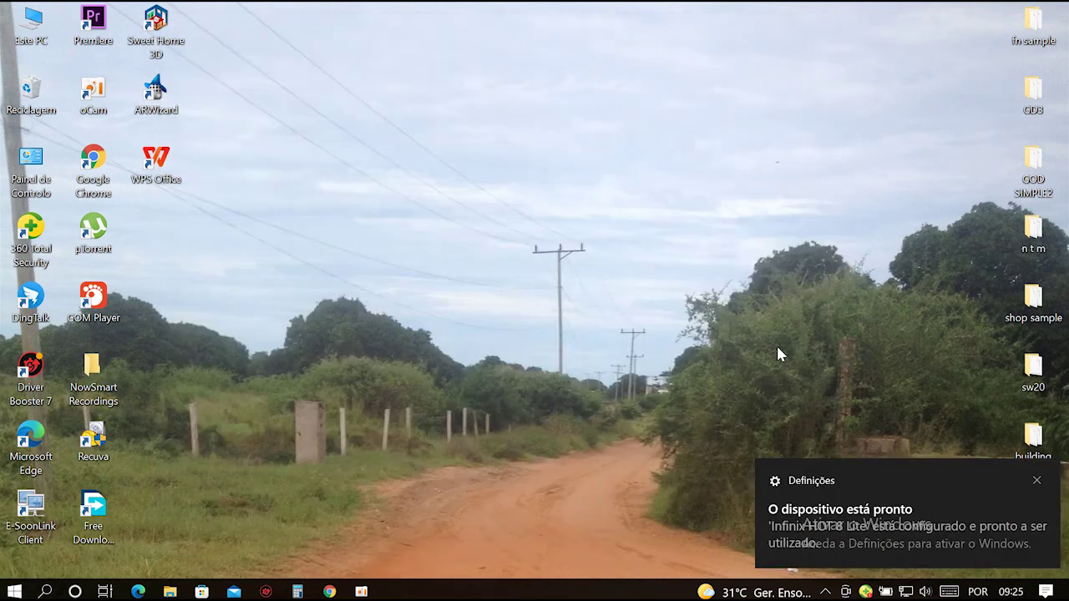
{"action": "left_click", "coordinate": [571, 246]}
{"action": "right_click", "coordinate": [506, 102]}
{"action": "left_click", "coordinate": [570, 174]}
Step: Browse to Disco Local (D:) in Este PC and select the FV image
{"action": "double_click", "coordinate": [41, 18]}
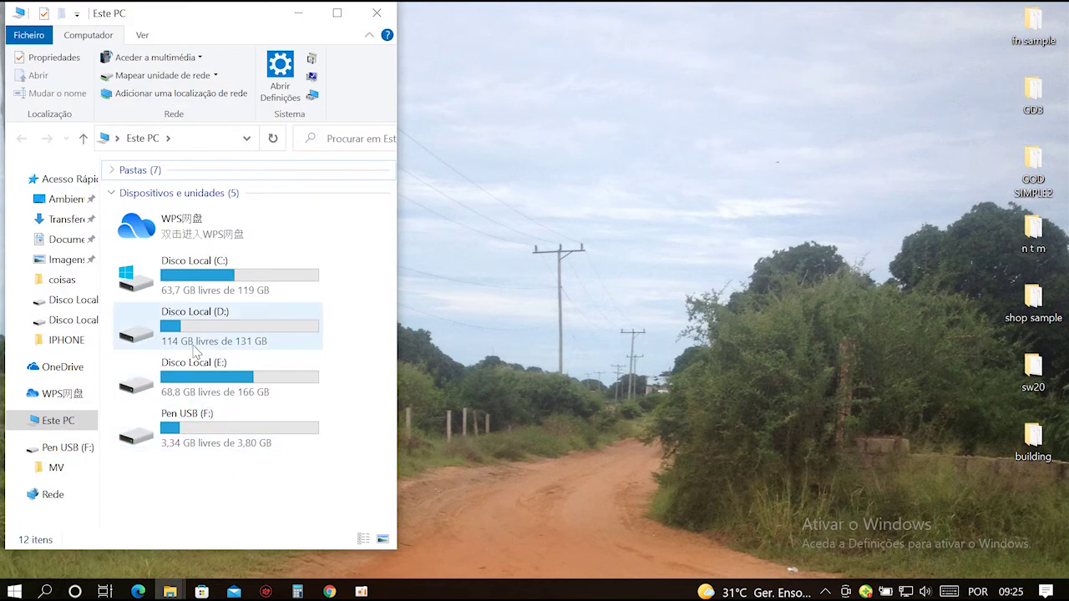
{"action": "double_click", "coordinate": [195, 346]}
{"action": "scroll", "coordinate": [215, 251], "scroll_direction": "down", "scroll_amount": 3}
{"action": "scroll", "coordinate": [215, 250], "scroll_direction": "down", "scroll_amount": 2}
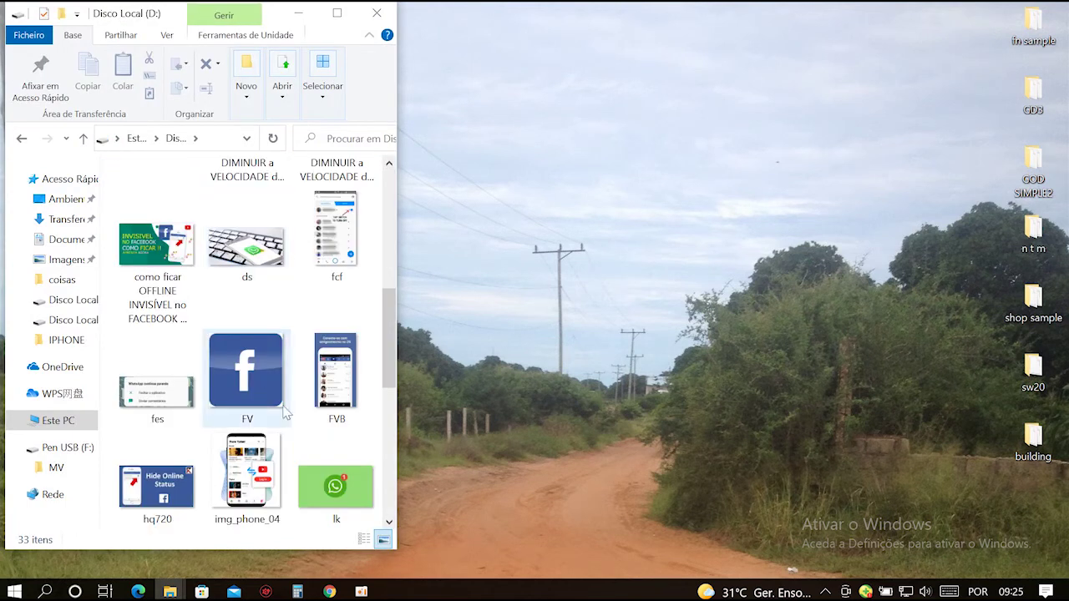
{"action": "left_click", "coordinate": [240, 369]}
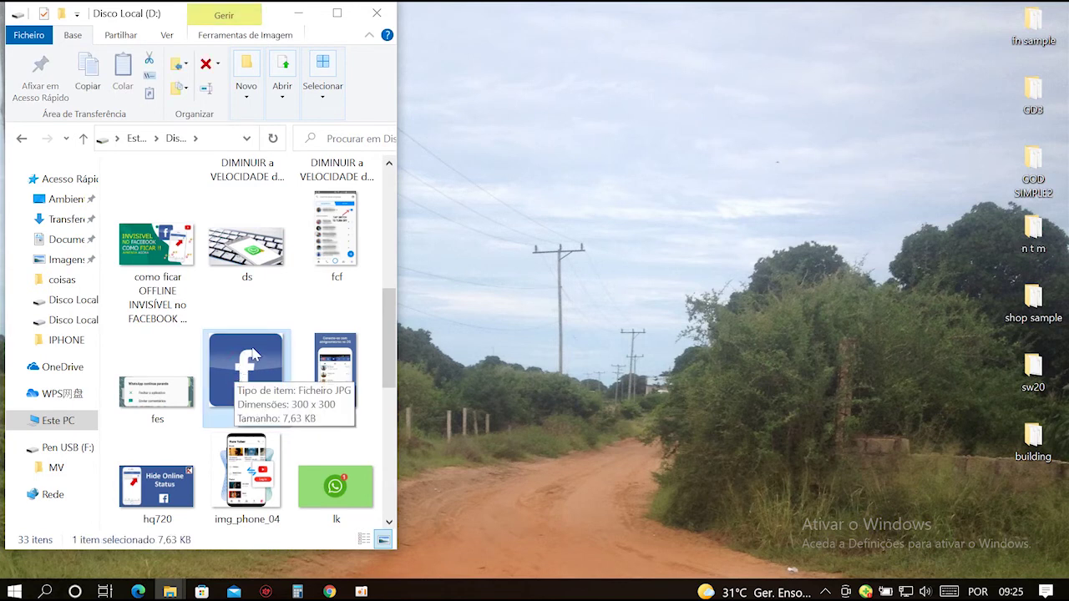
Step: Try to send the FV image over Bluetooth to the Infinix HOT 8 Lite
{"action": "right_click", "coordinate": [239, 361]}
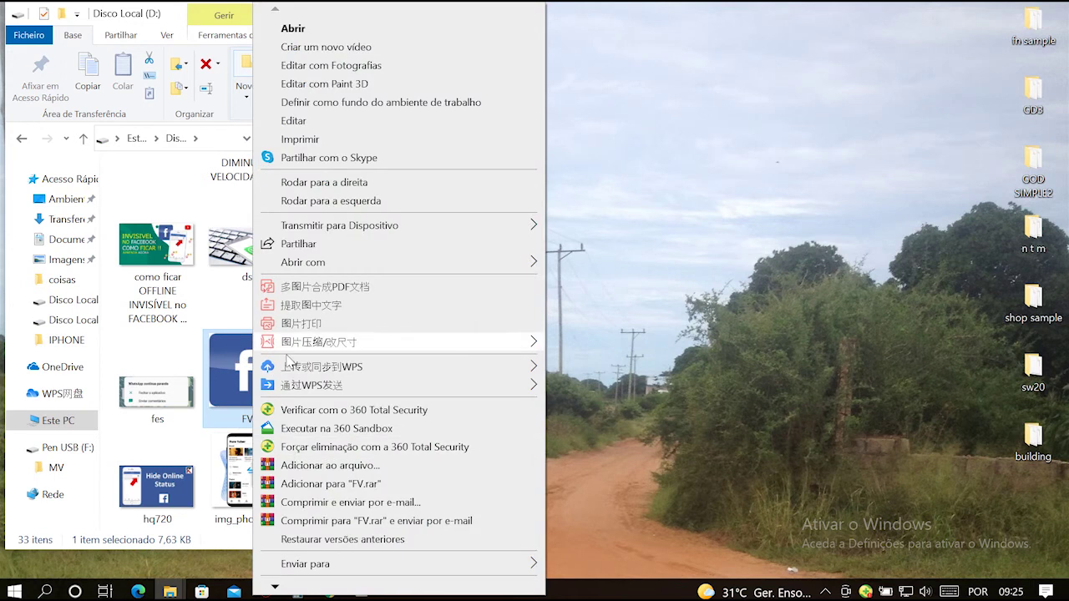
{"action": "mouse_move", "coordinate": [451, 573]}
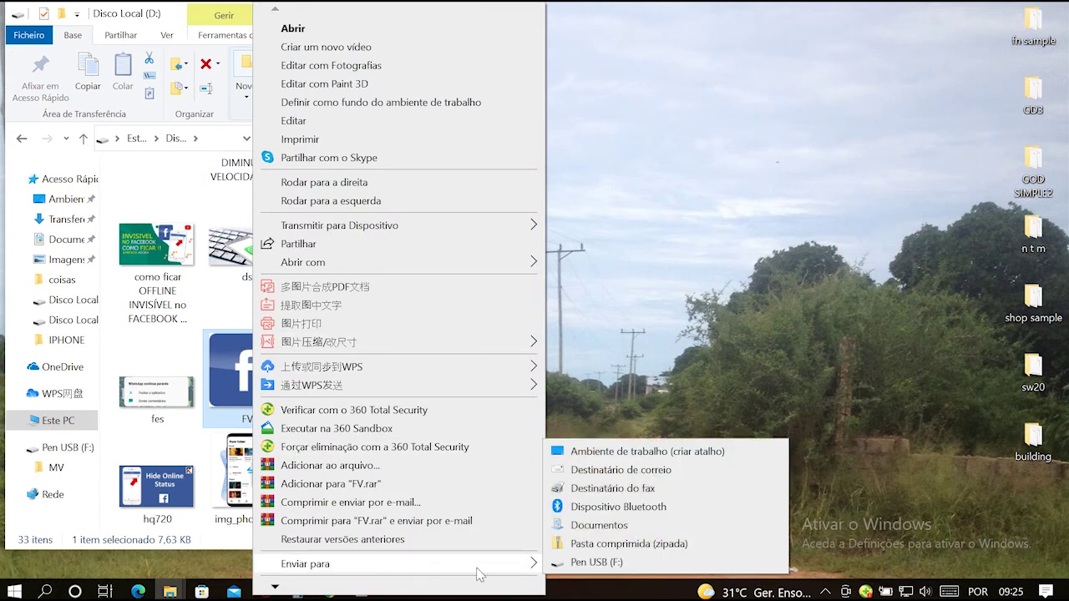
{"action": "left_click", "coordinate": [612, 513]}
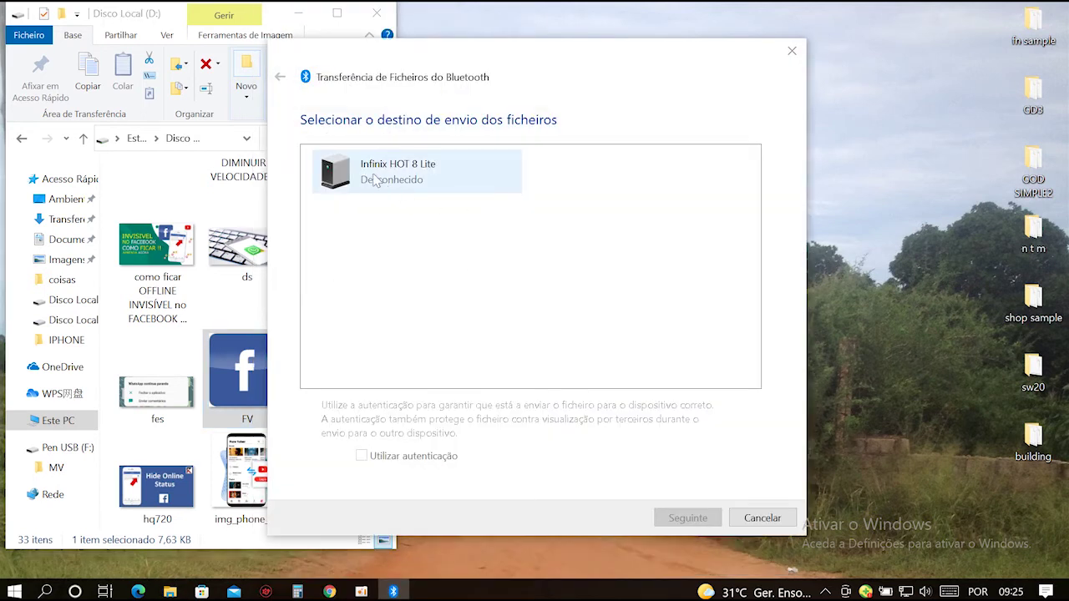
{"action": "right_click", "coordinate": [428, 251]}
{"action": "left_click", "coordinate": [473, 302]}
{"action": "left_click", "coordinate": [397, 179]}
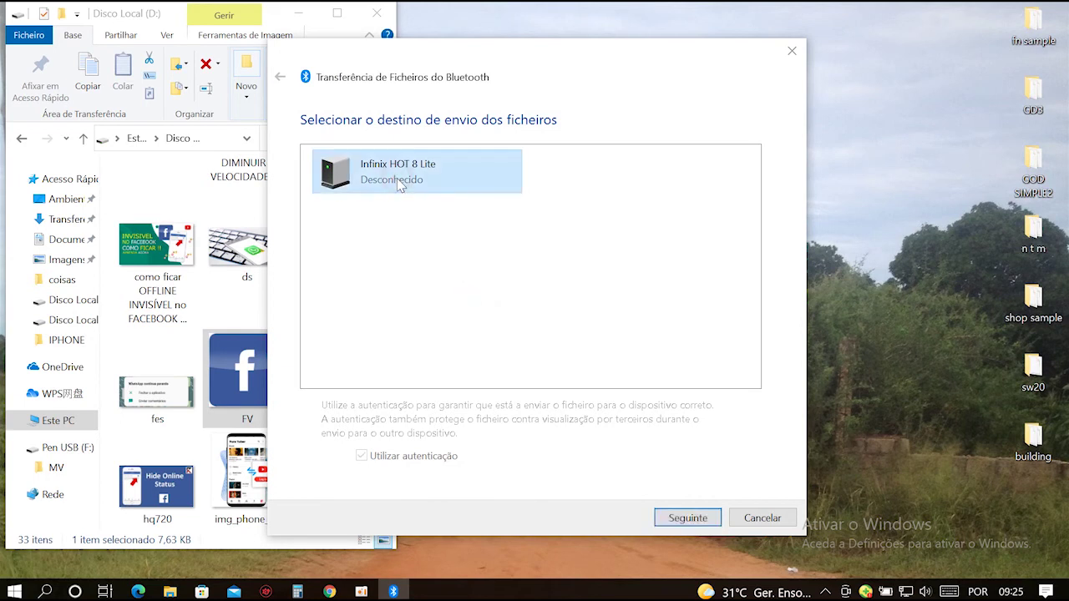
{"action": "left_click", "coordinate": [704, 523]}
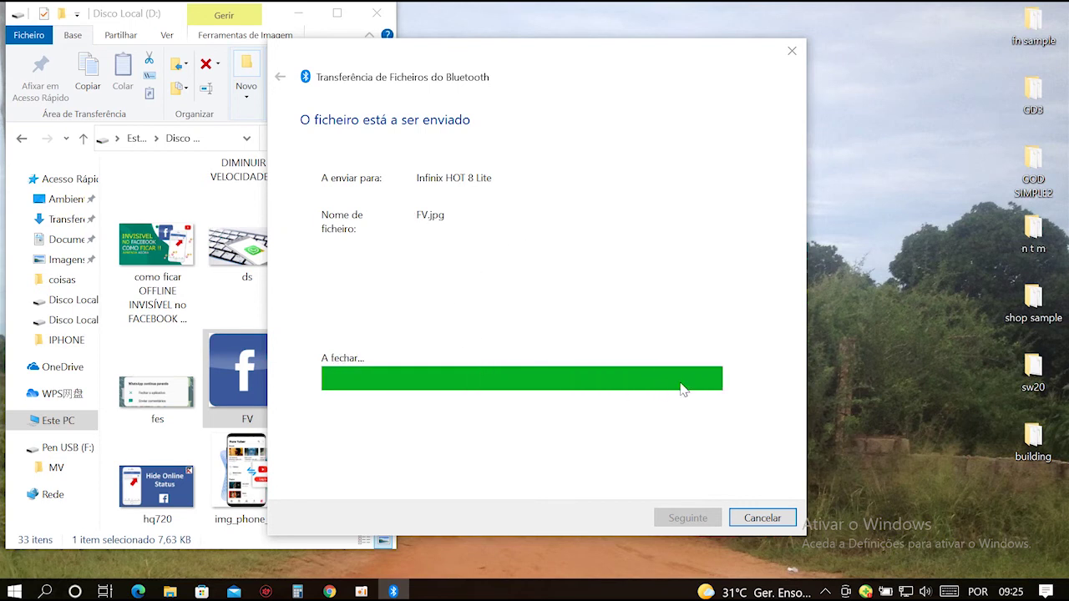
{"action": "left_click", "coordinate": [763, 517]}
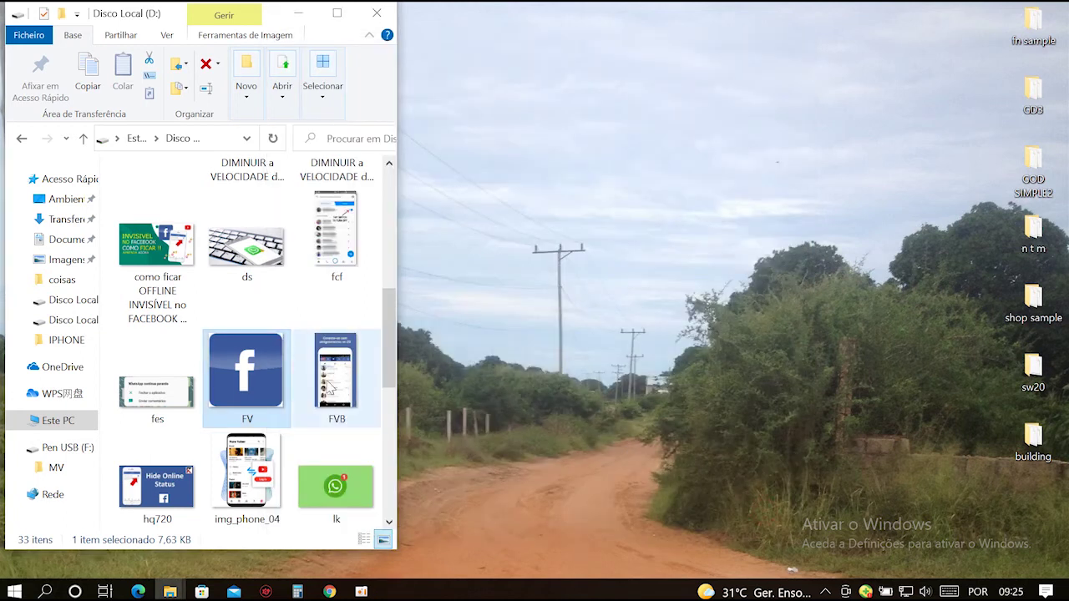
Step: Send the FV image to the Infinix HOT 8 Lite over Bluetooth again and finish the transfer wizard
{"action": "right_click", "coordinate": [253, 380]}
{"action": "left_click", "coordinate": [453, 568]}
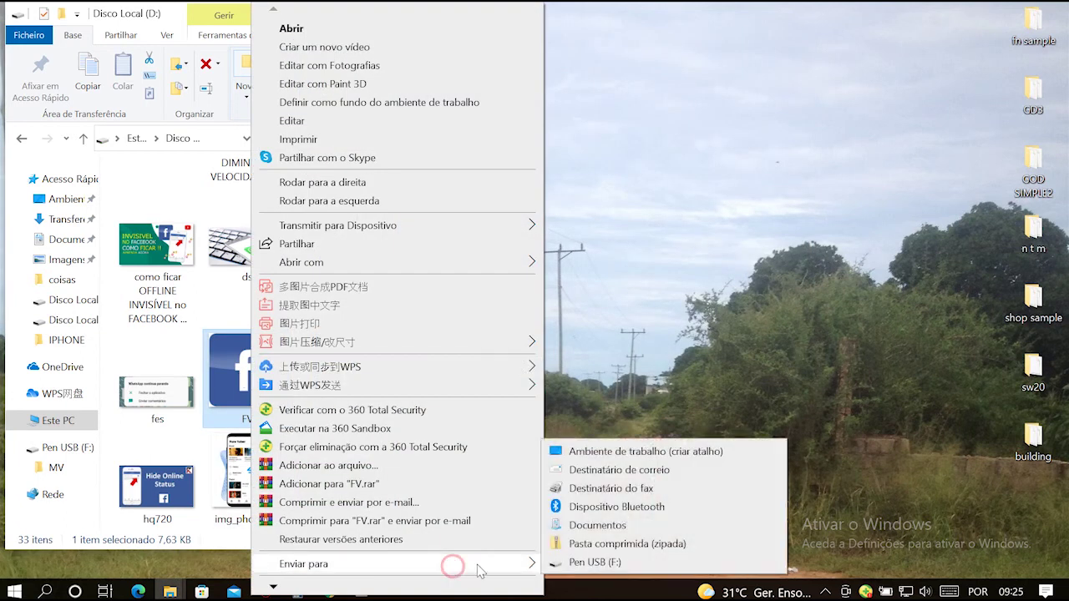
{"action": "left_click", "coordinate": [590, 513]}
{"action": "left_click", "coordinate": [397, 171]}
{"action": "left_click", "coordinate": [676, 516]}
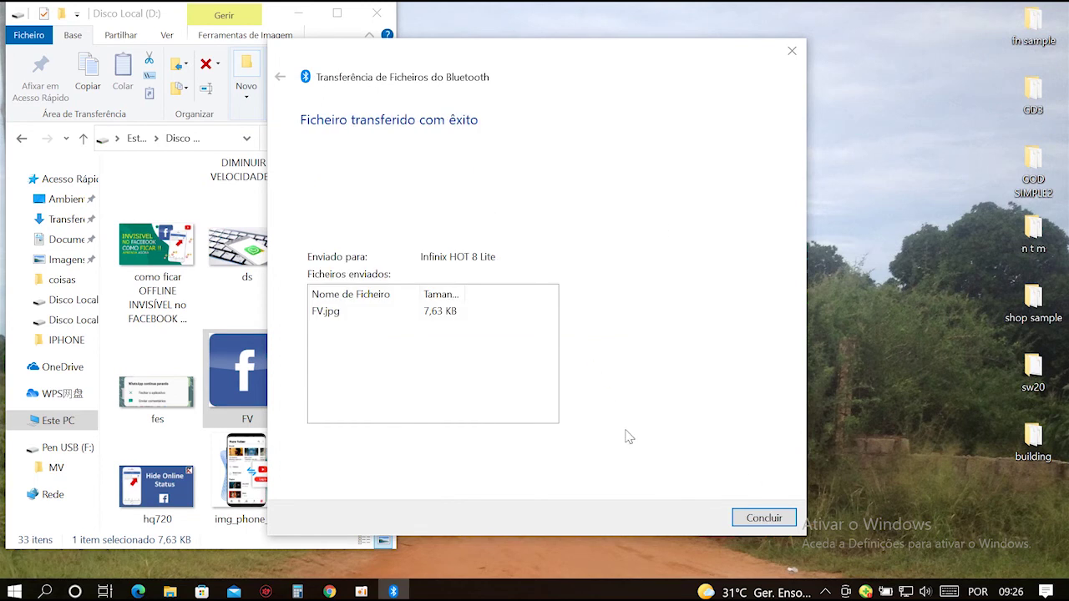
{"action": "left_click", "coordinate": [763, 518]}
Step: Minimise the Disco Local (D:) folder window to return to the desktop
{"action": "right_click", "coordinate": [583, 114]}
{"action": "left_click", "coordinate": [650, 179]}
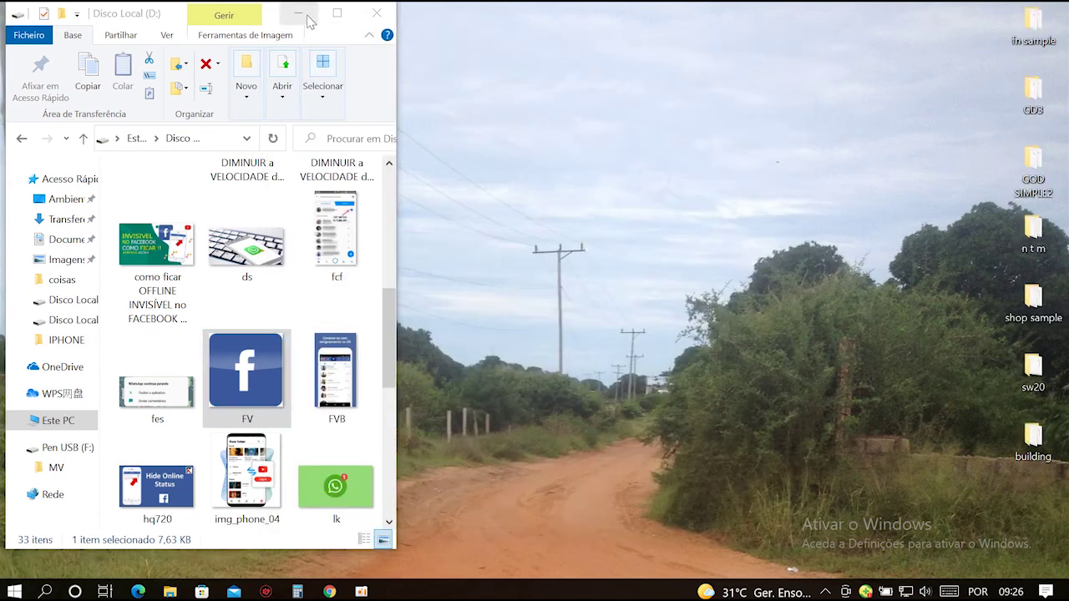
{"action": "left_click", "coordinate": [312, 18]}
{"action": "right_click", "coordinate": [442, 23]}
{"action": "left_click", "coordinate": [547, 93]}
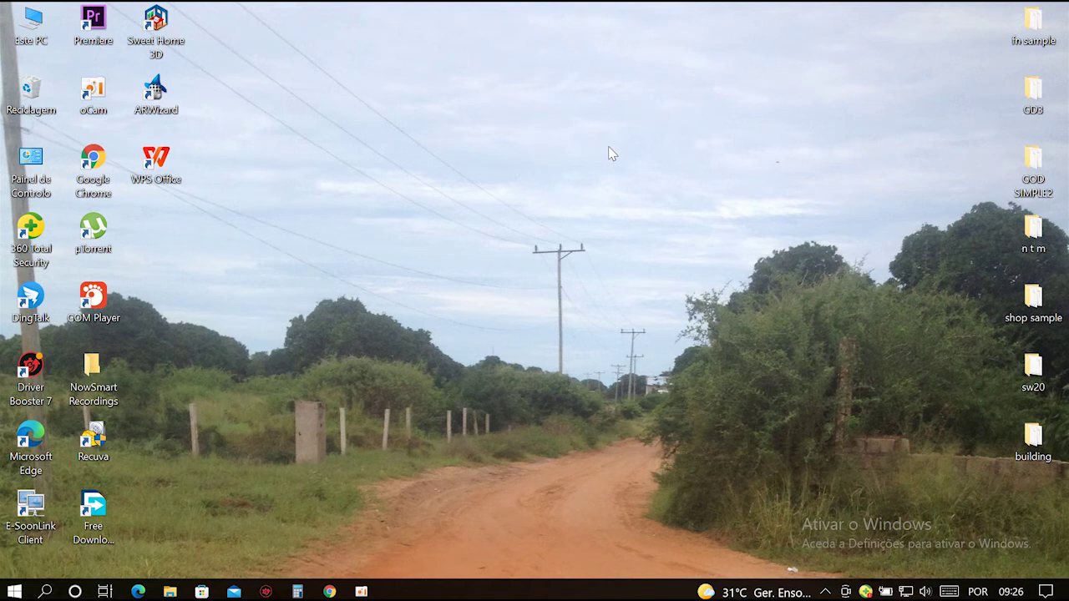
Step: Receive a file over Bluetooth, choosing DESKTOP-9ECSAAQ as the target on the phone, and save it to drive D:
{"action": "left_click", "coordinate": [825, 591]}
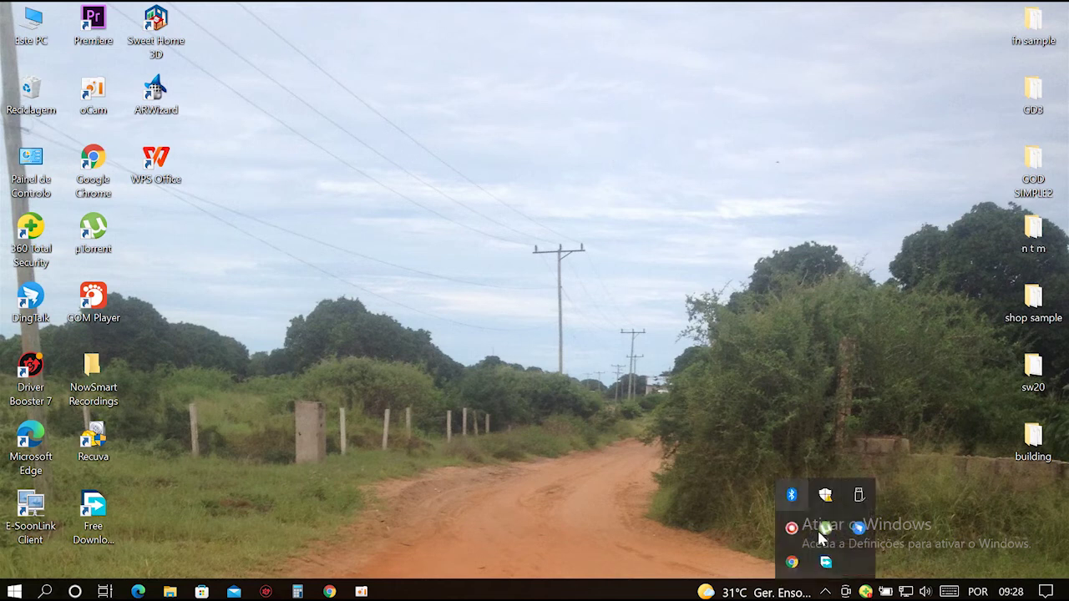
{"action": "right_click", "coordinate": [791, 494]}
{"action": "left_click", "coordinate": [818, 420]}
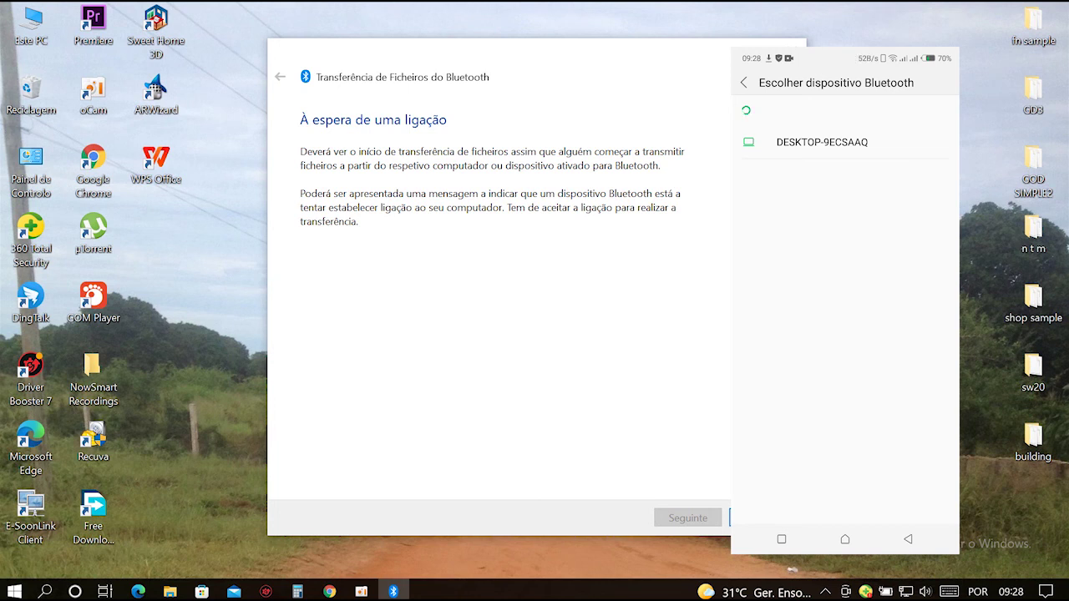
{"action": "left_click", "coordinate": [822, 142]}
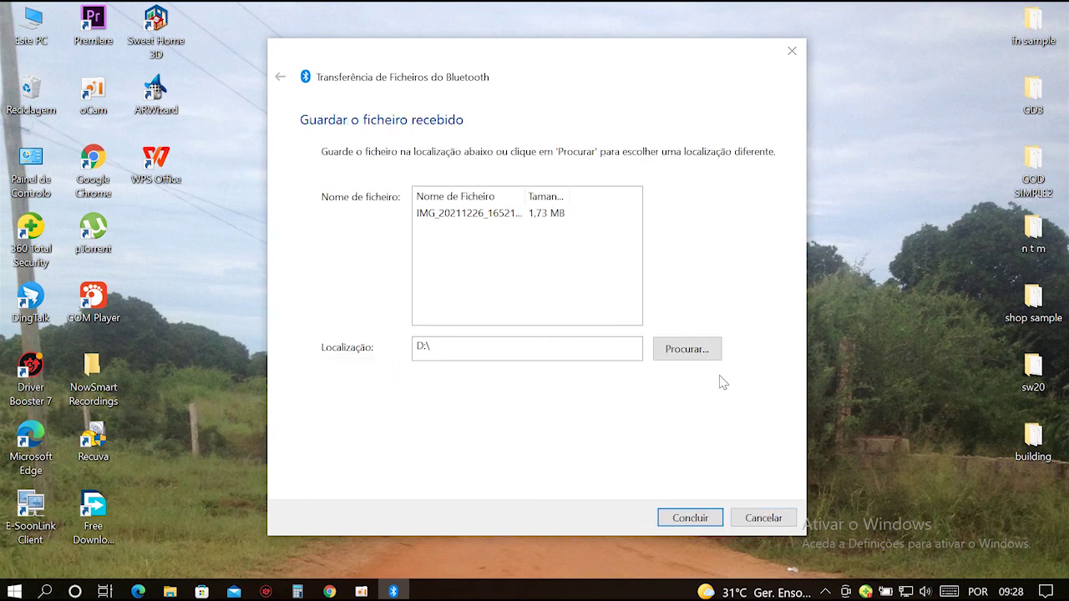
{"action": "left_click", "coordinate": [680, 509]}
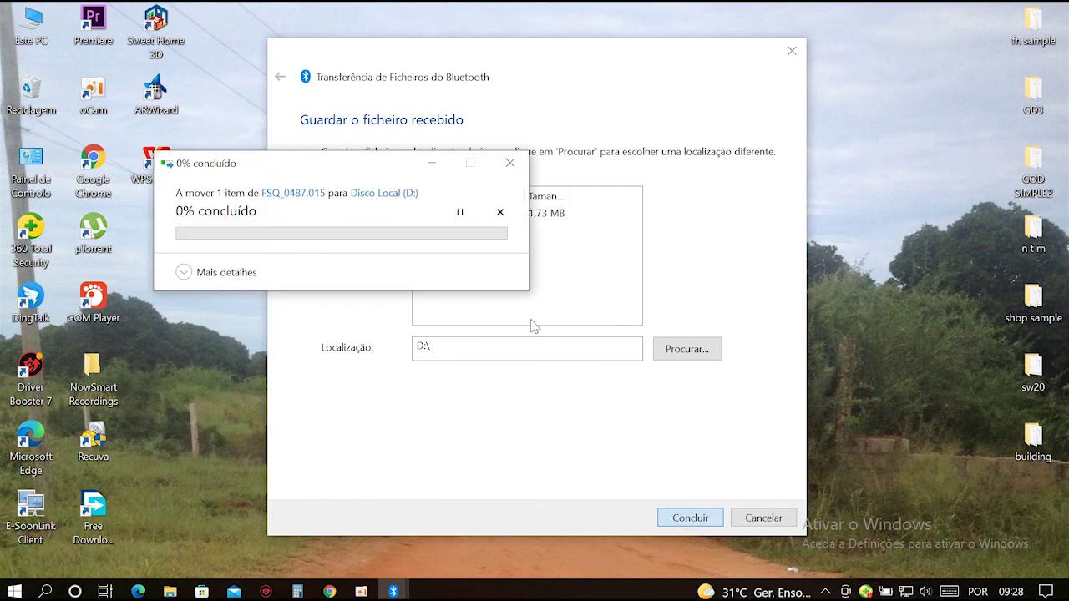